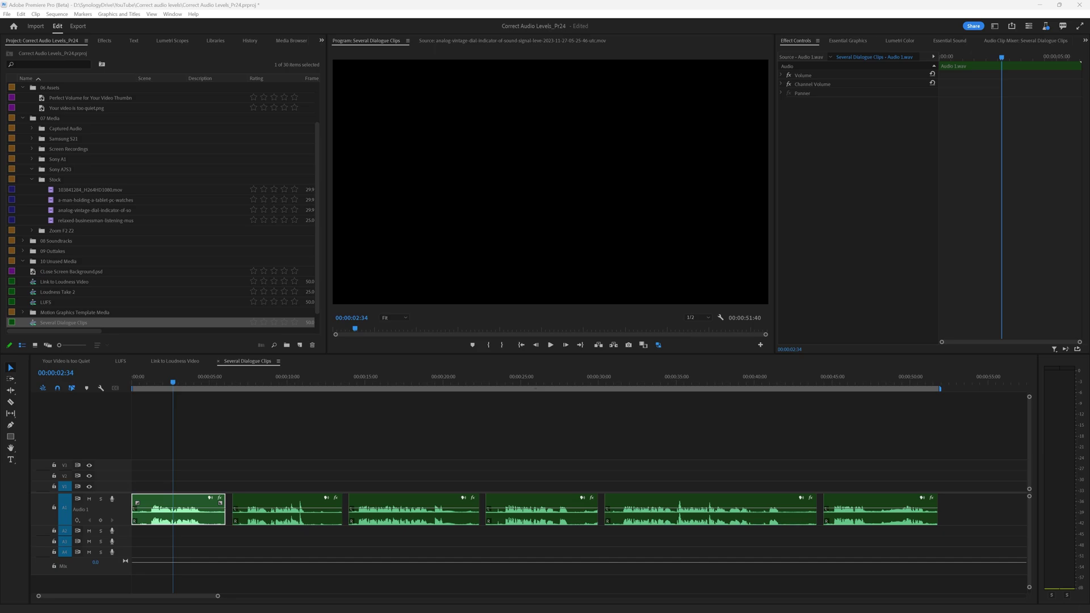
- Select the six timeline dialogue clips and Auto-Match their loudness in Essential Sound
left_click(946, 42)
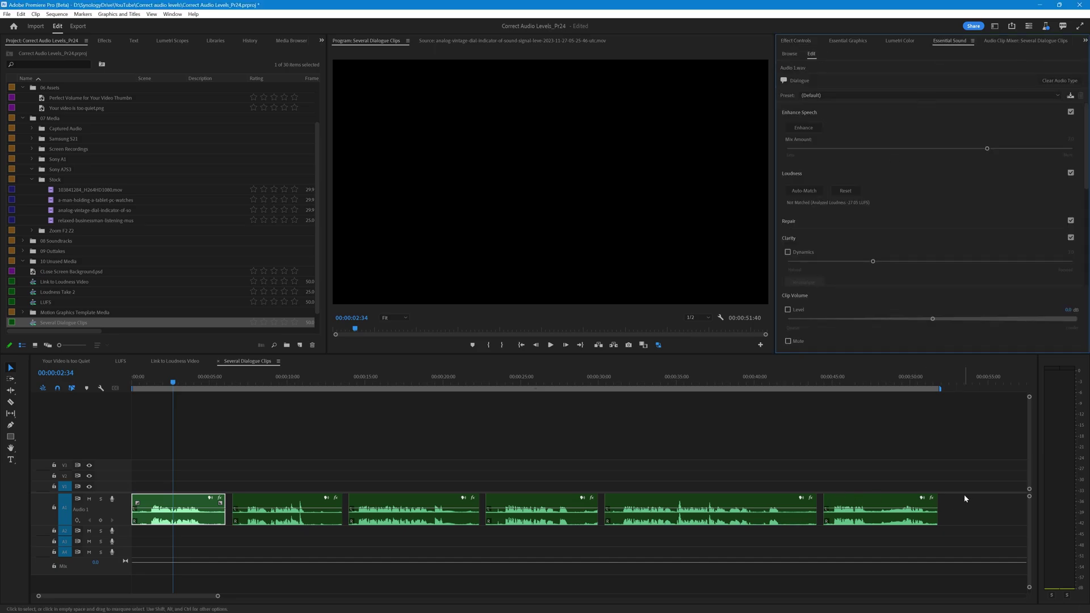
left_click_drag(965, 499, 196, 517)
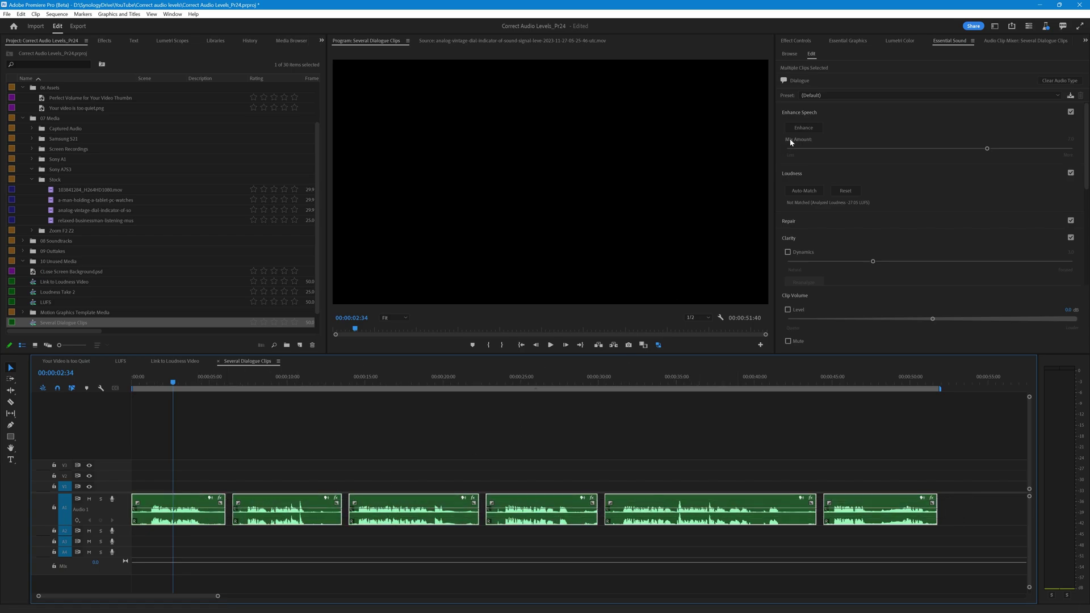
left_click(801, 174)
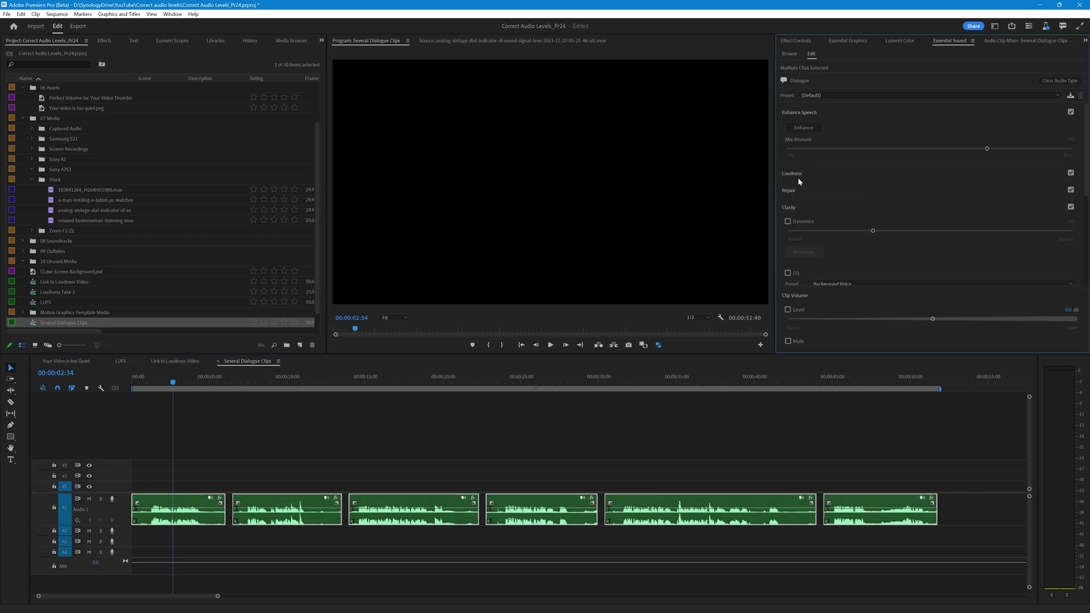
left_click(798, 177)
left_click(801, 193)
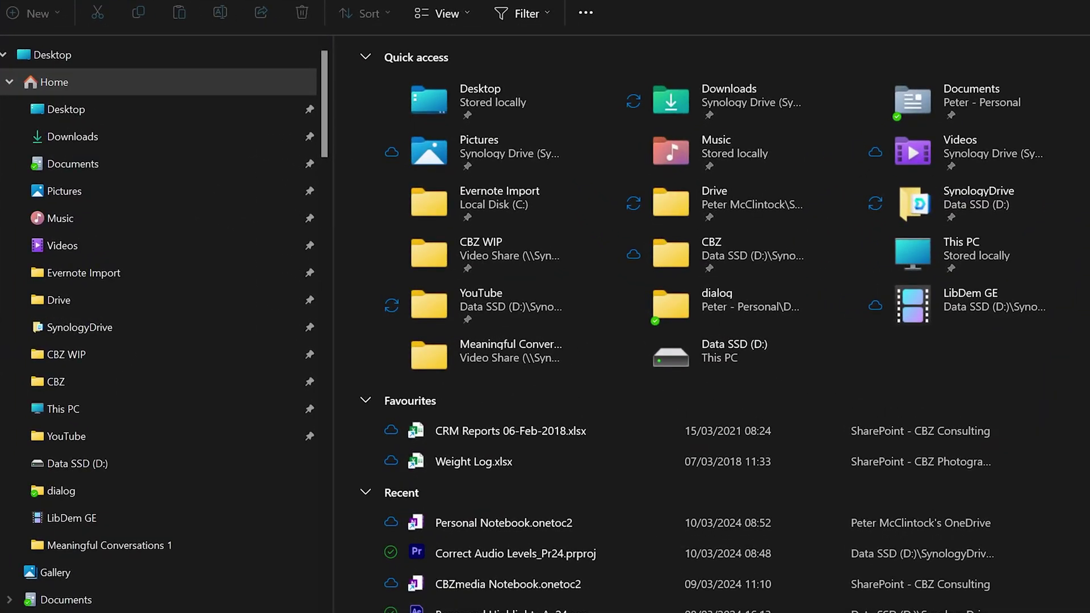
- Navigate from Documents through Adobe and Premiere Pro into the 24.0 folder
left_click(944, 95)
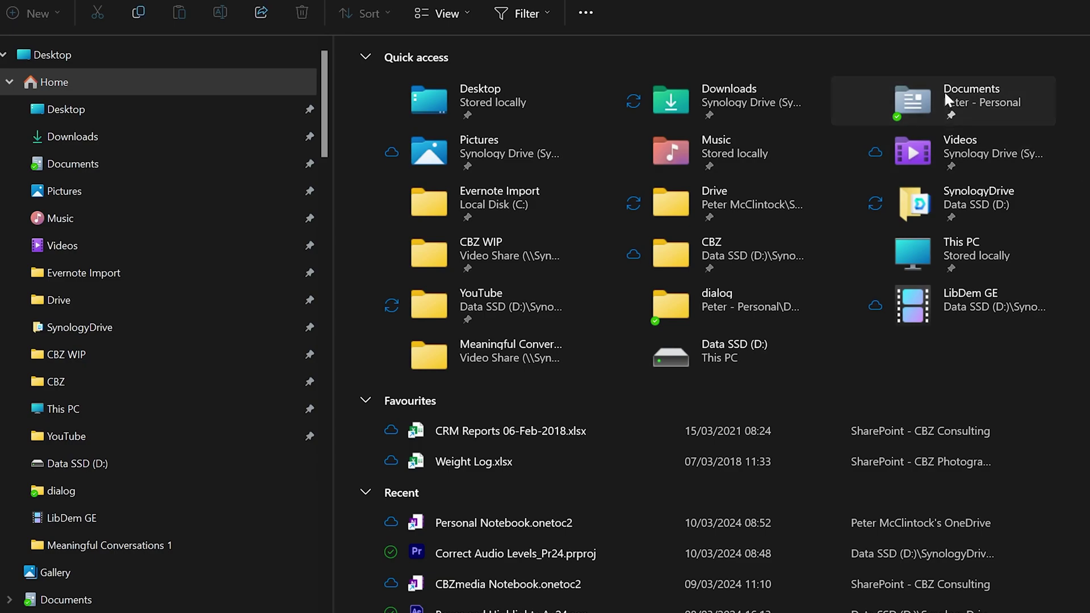
double_click(943, 91)
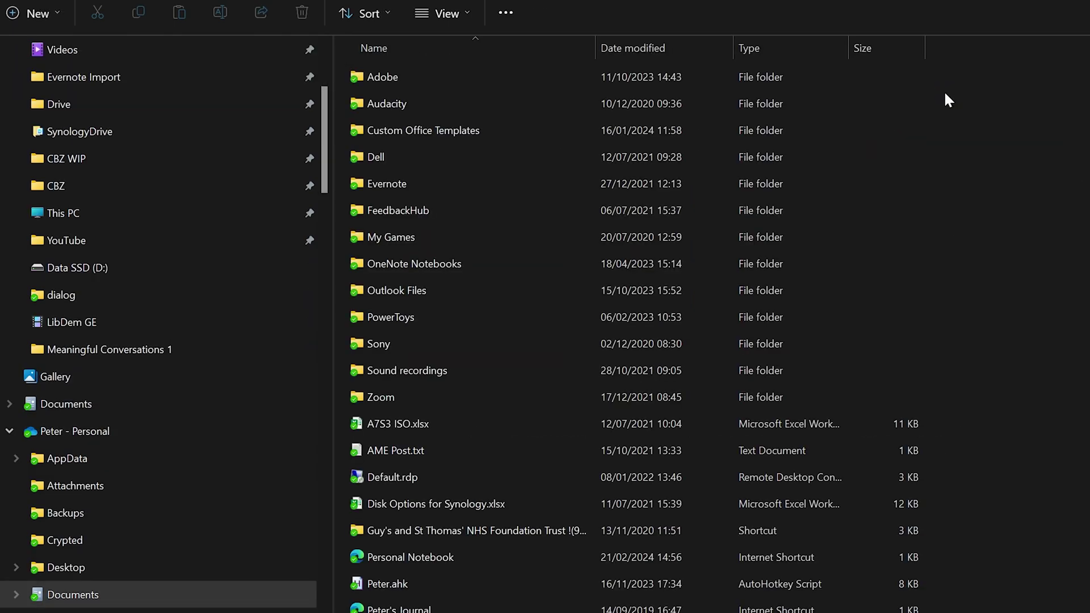
left_click(389, 76)
double_click(389, 76)
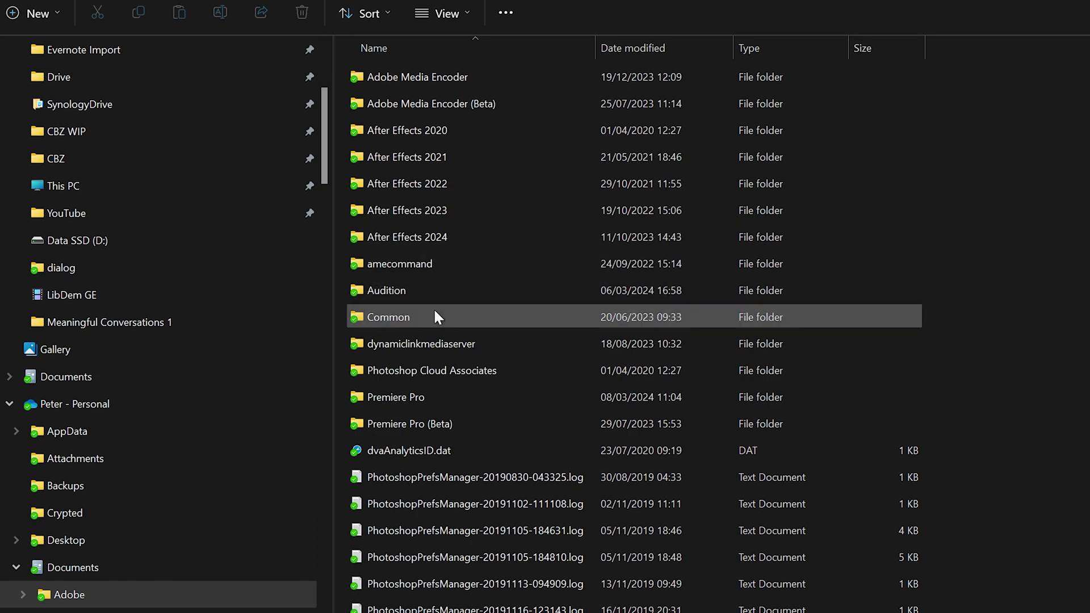
left_click(417, 397)
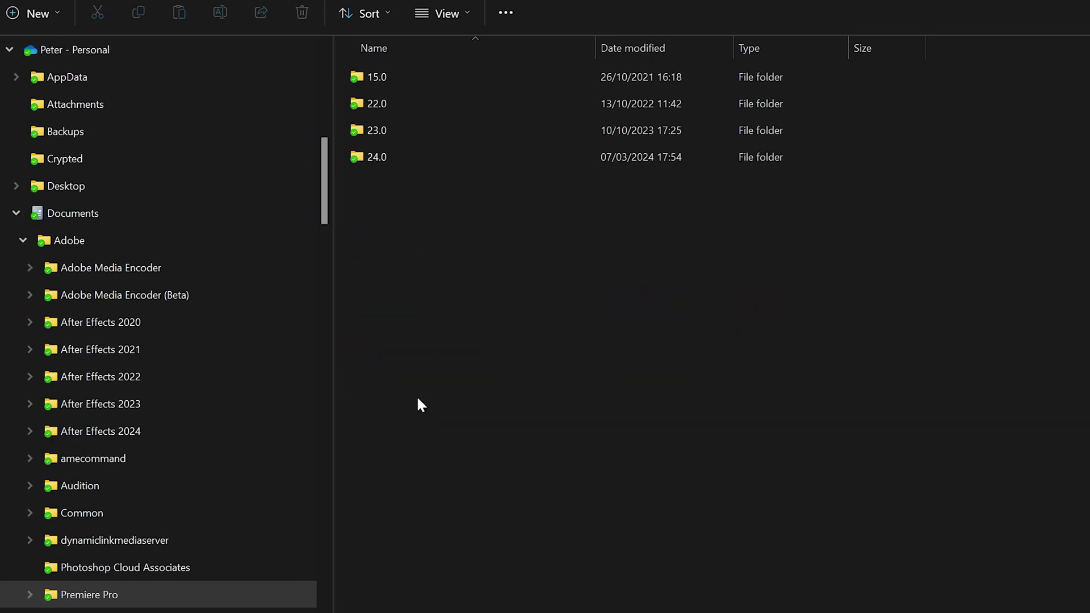
double_click(375, 155)
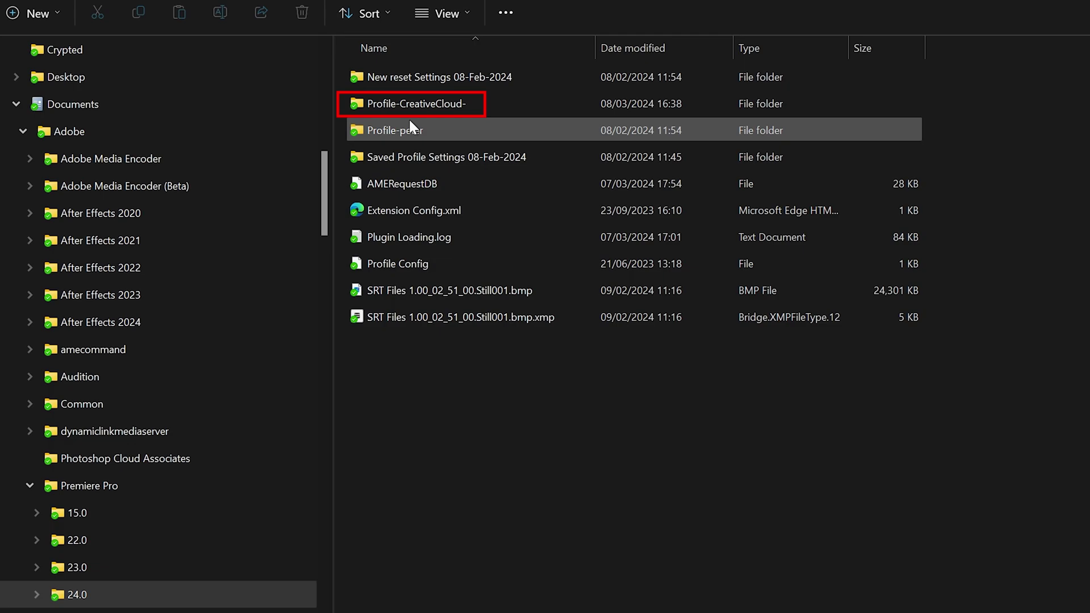
- Drill from the profile folder through Settings, EssentialSound and Default into the dialog folder
double_click(380, 128)
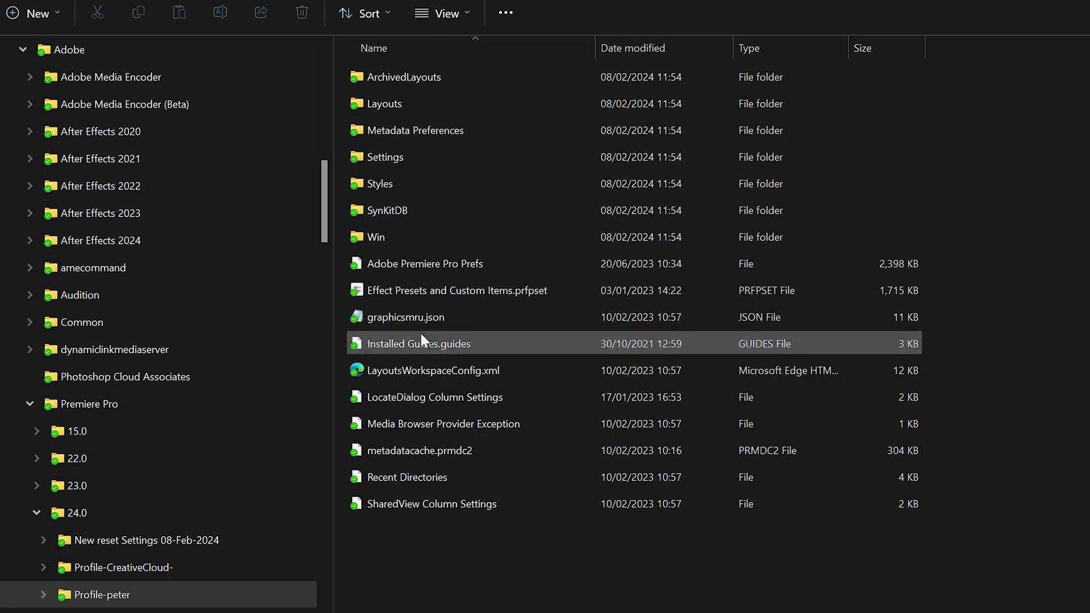
double_click(387, 153)
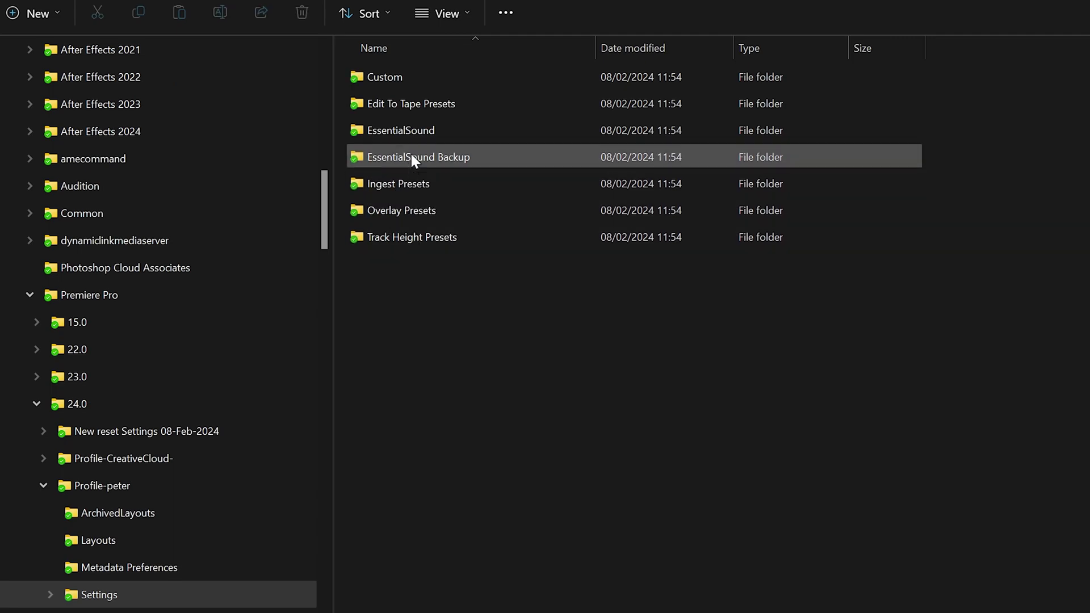
left_click(416, 126)
double_click(416, 126)
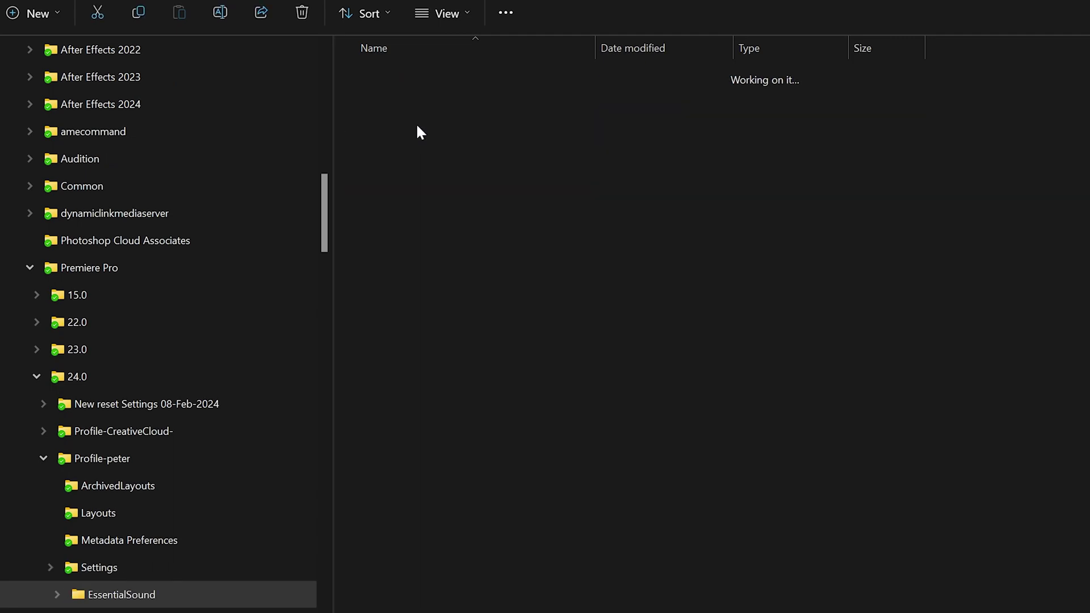
double_click(386, 73)
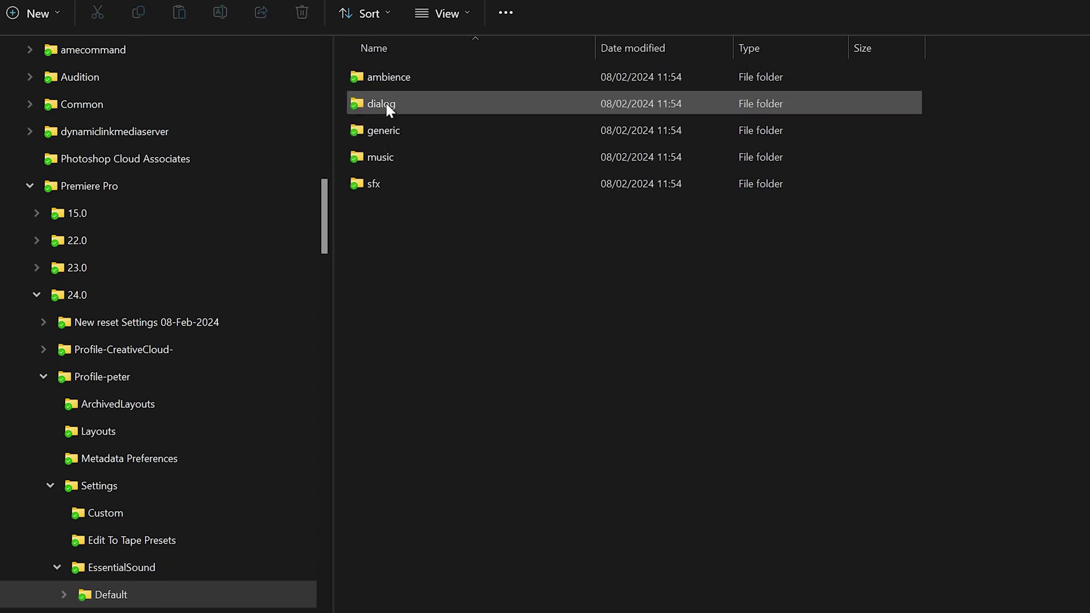
mouse_move(386, 103)
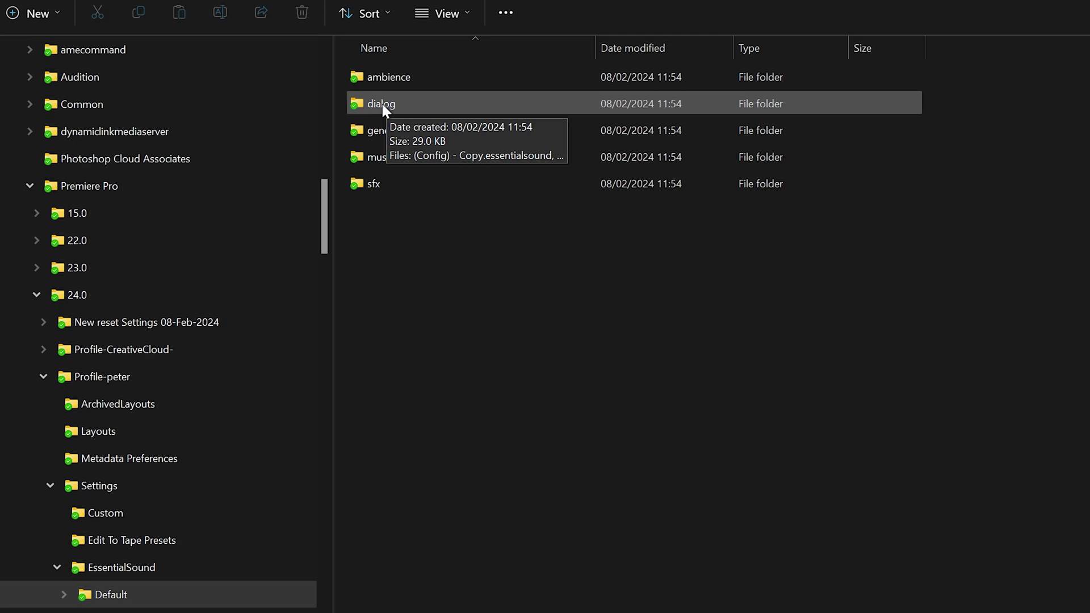
double_click(382, 106)
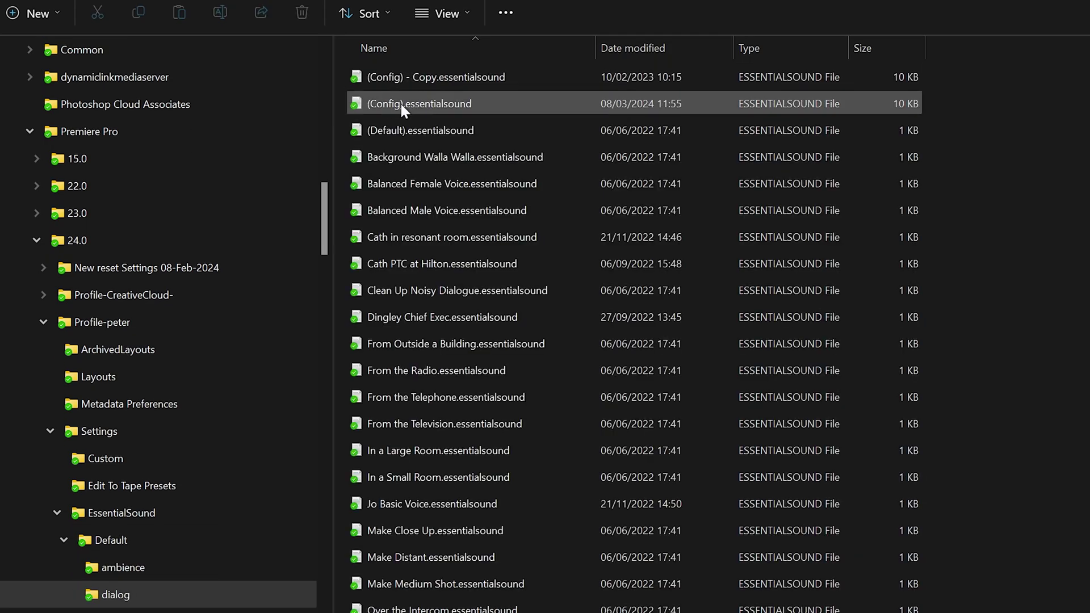
mouse_move(362, 106)
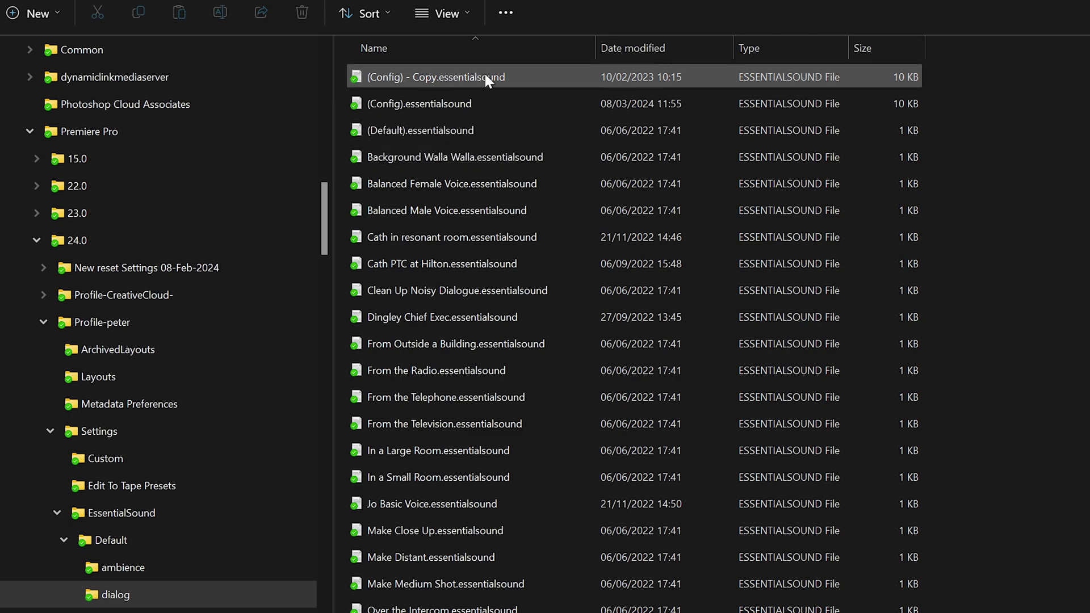
mouse_move(436, 105)
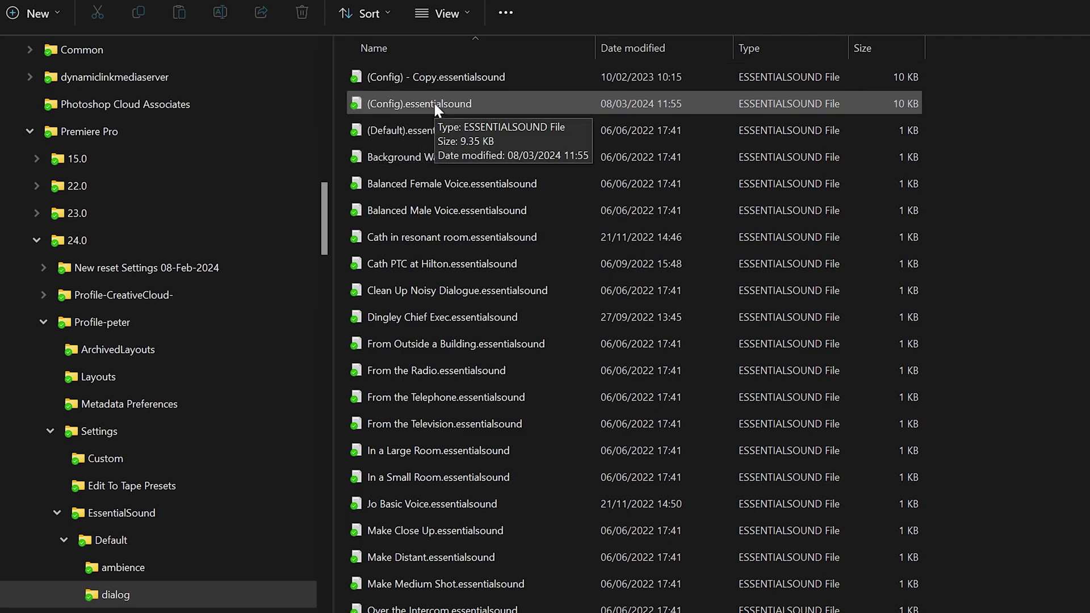
- Open (Config).essentialsound in Notepad and locate the model_loudness entry
double_click(436, 104)
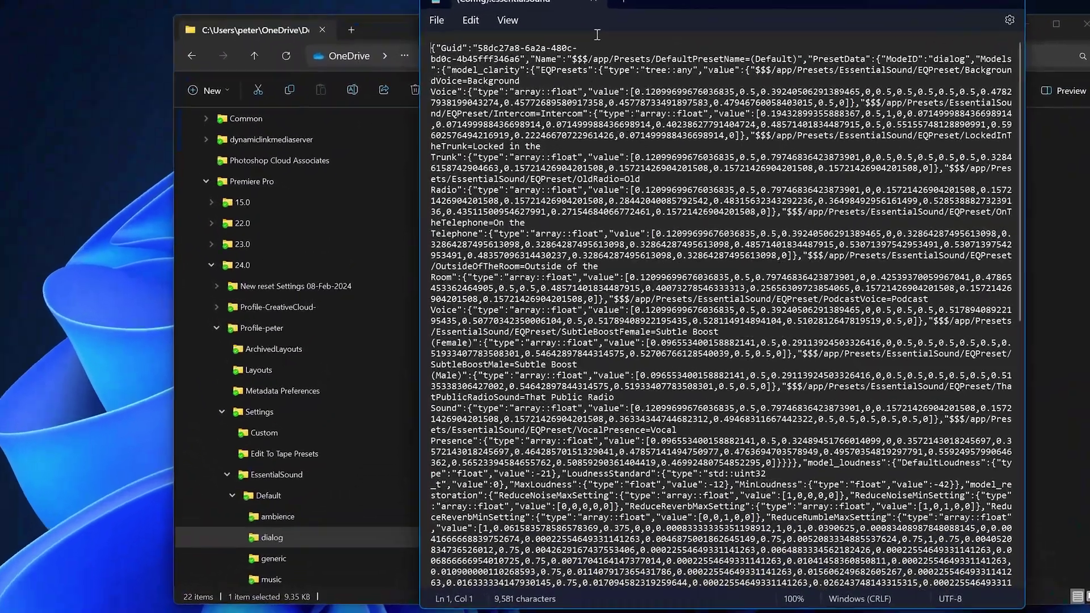
key("ctrl+f")
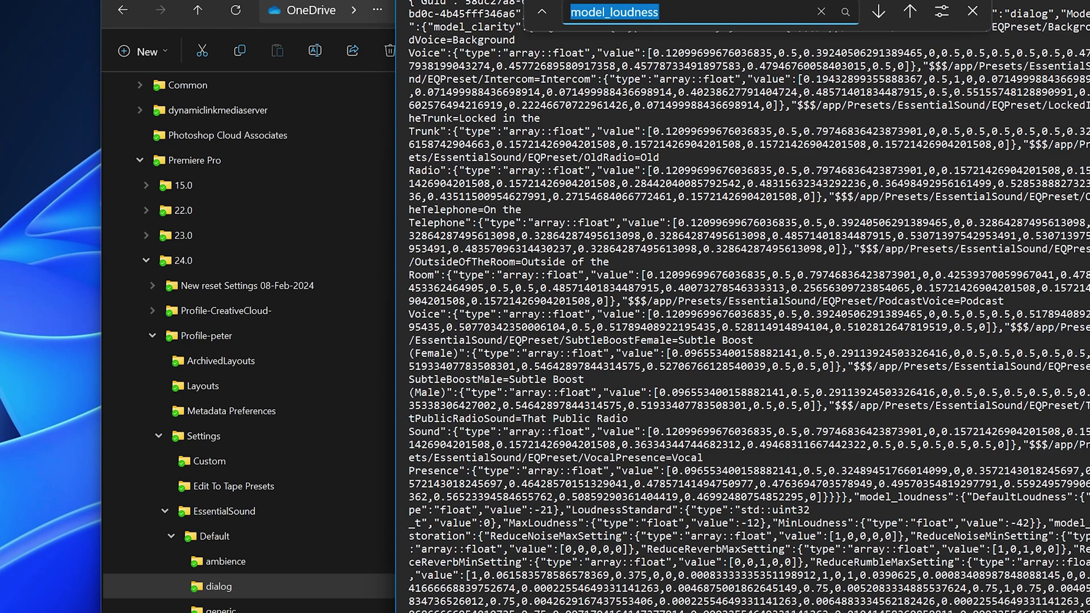
key("Return")
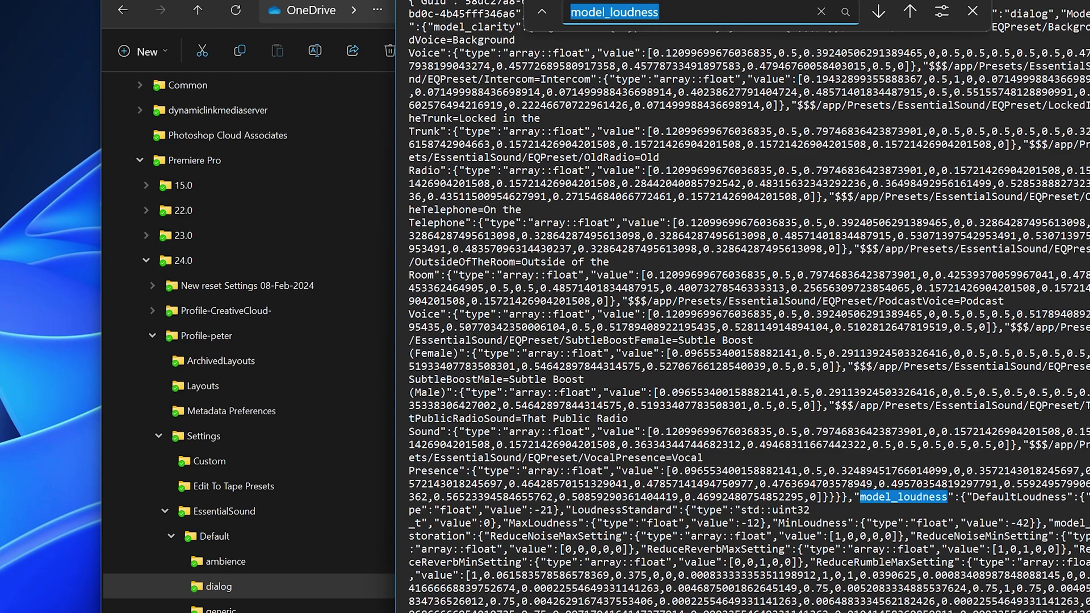
left_click(939, 495)
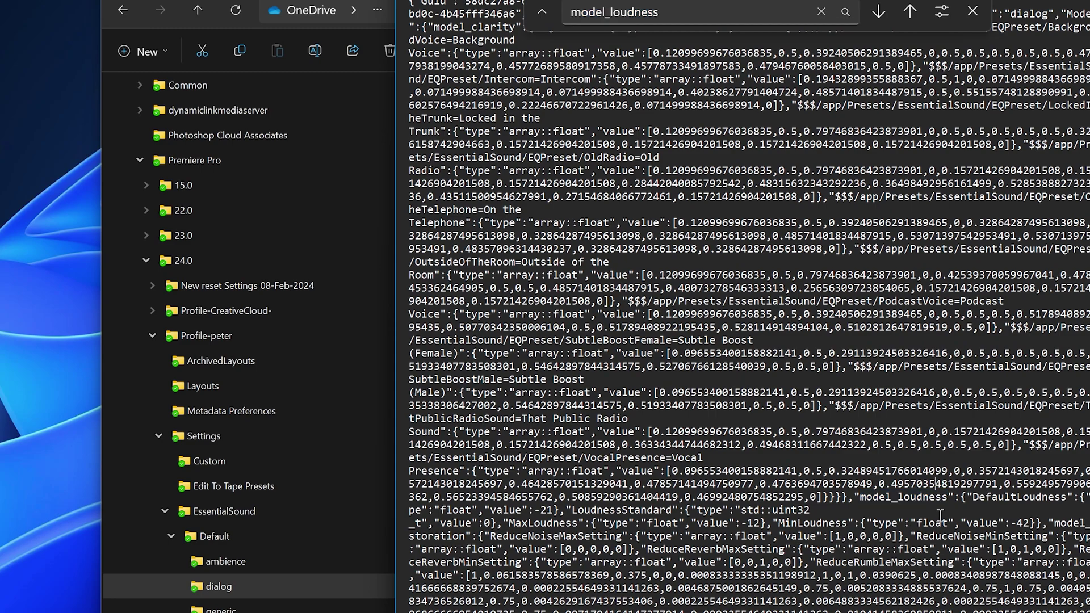
key("Right")
key("Right")
key("Right")
key("Right")
key("Right")
key("Right")
key("Right")
key("Right")
key("Right")
key("Right")
key("Right")
key("Right")
key("Right")
key("Right")
key("Right")
- Change the DefaultLoudness value from -21 to -16, save the file and close Notepad
double_click(546, 509)
type("-16")
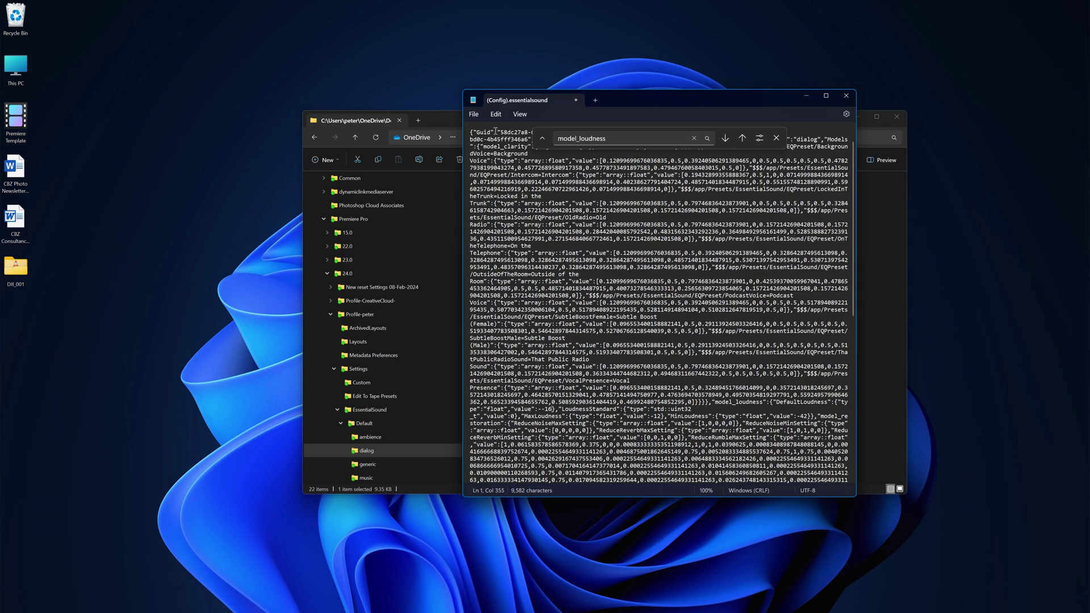
left_click(477, 117)
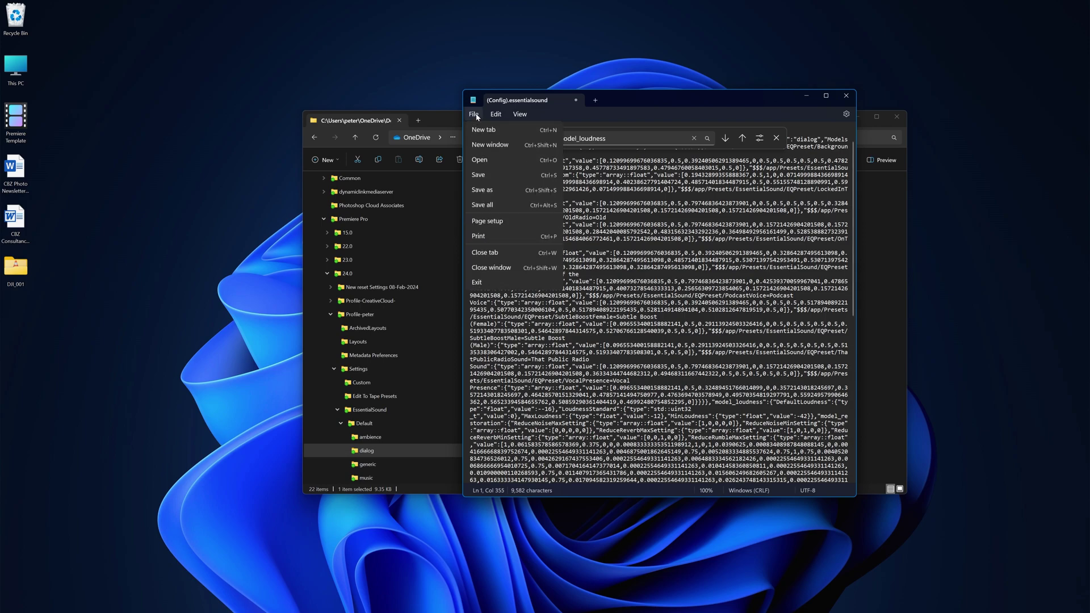
left_click(483, 179)
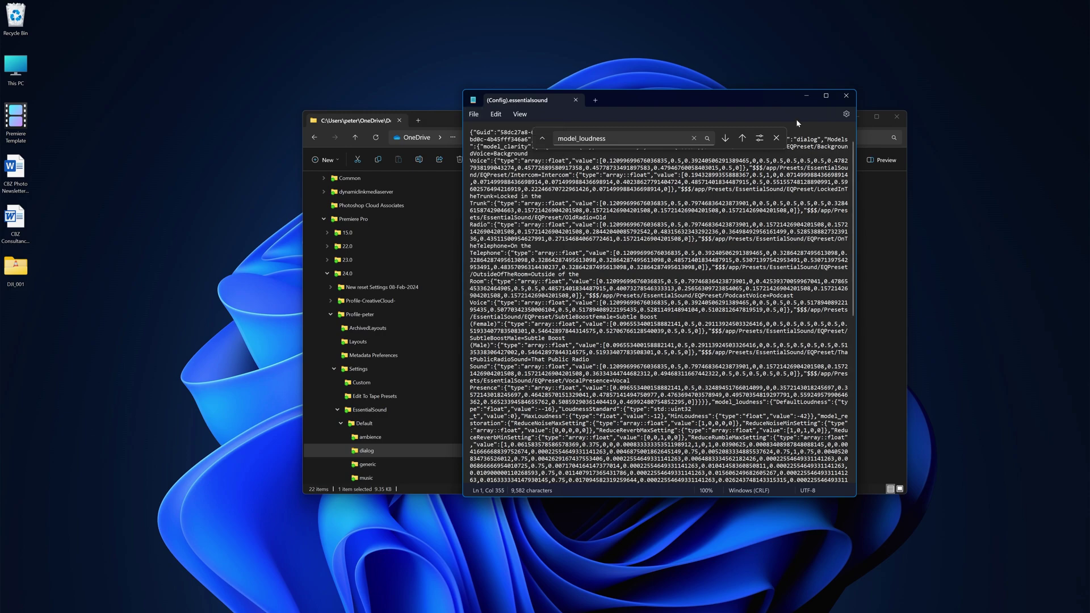
left_click(847, 96)
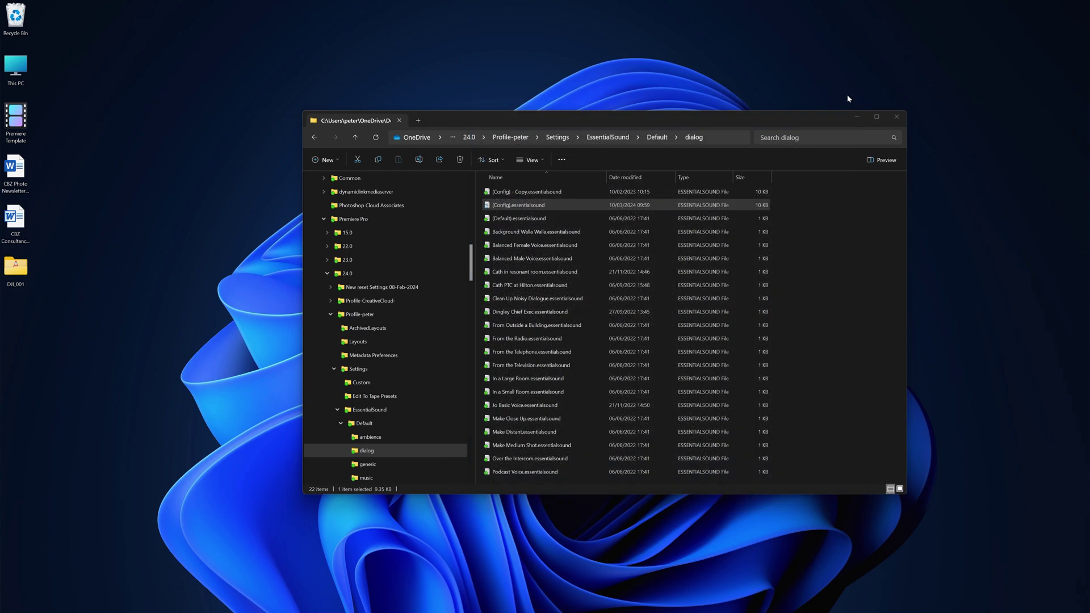
- Return to Premiere Pro and marquee-select all six audio clips on track A1
left_click(897, 117)
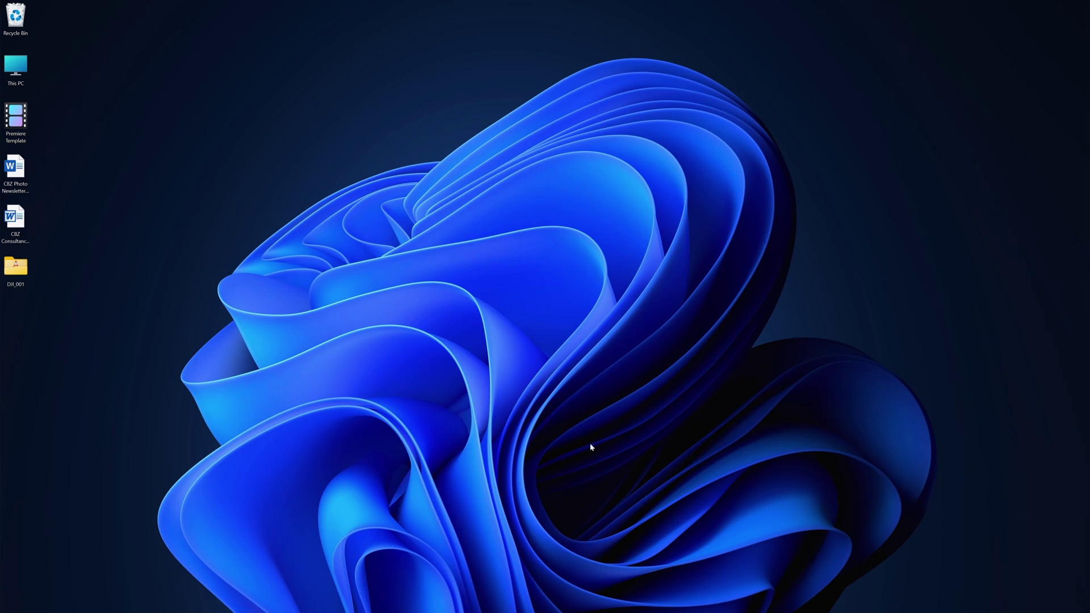
mouse_move(590, 610)
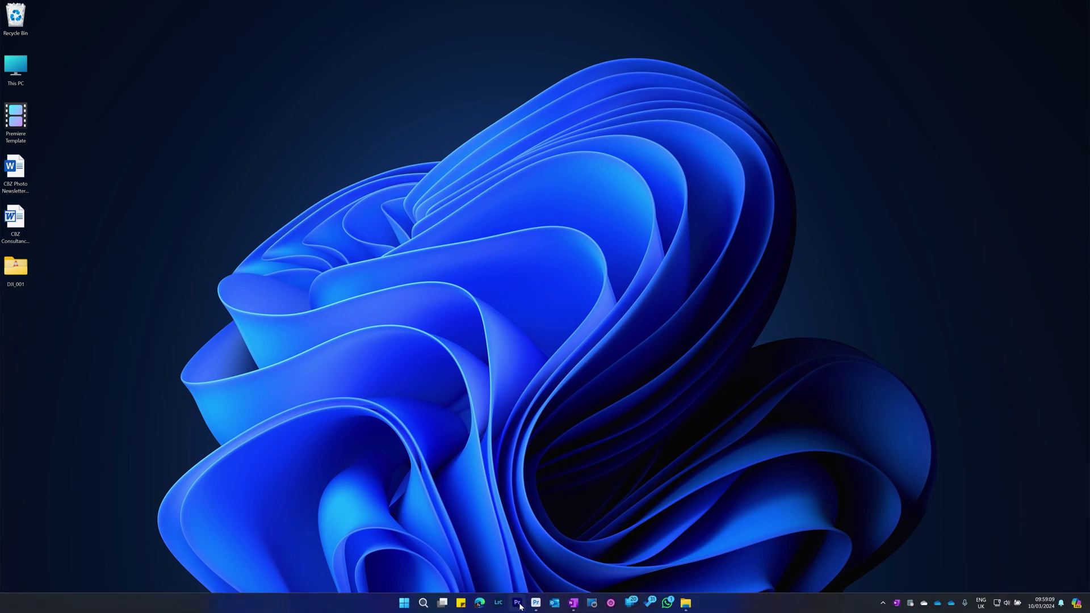
left_click(538, 605)
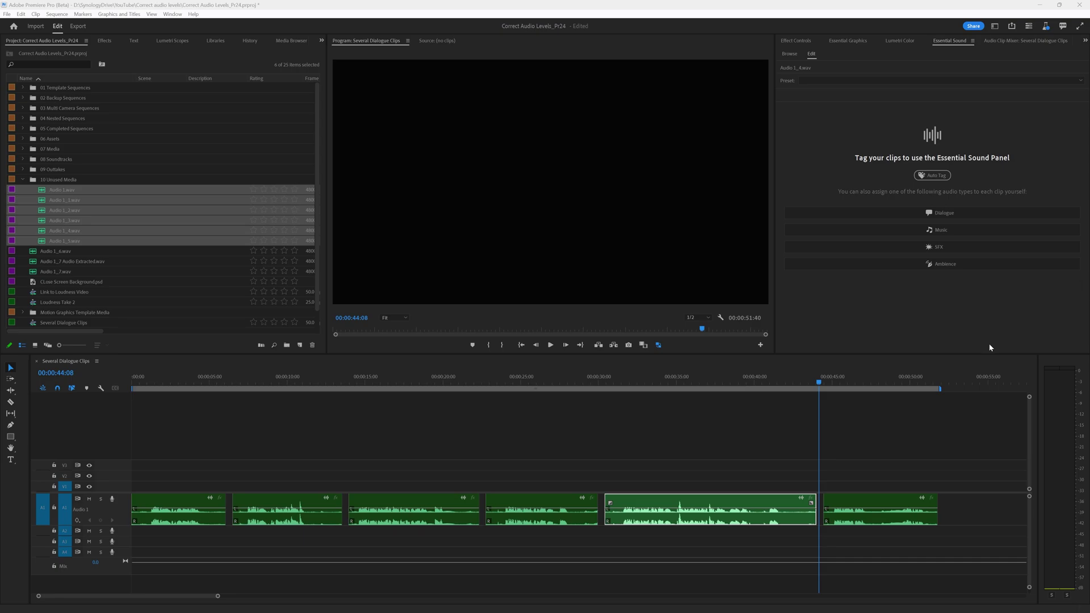
left_click(178, 501)
left_click(287, 508)
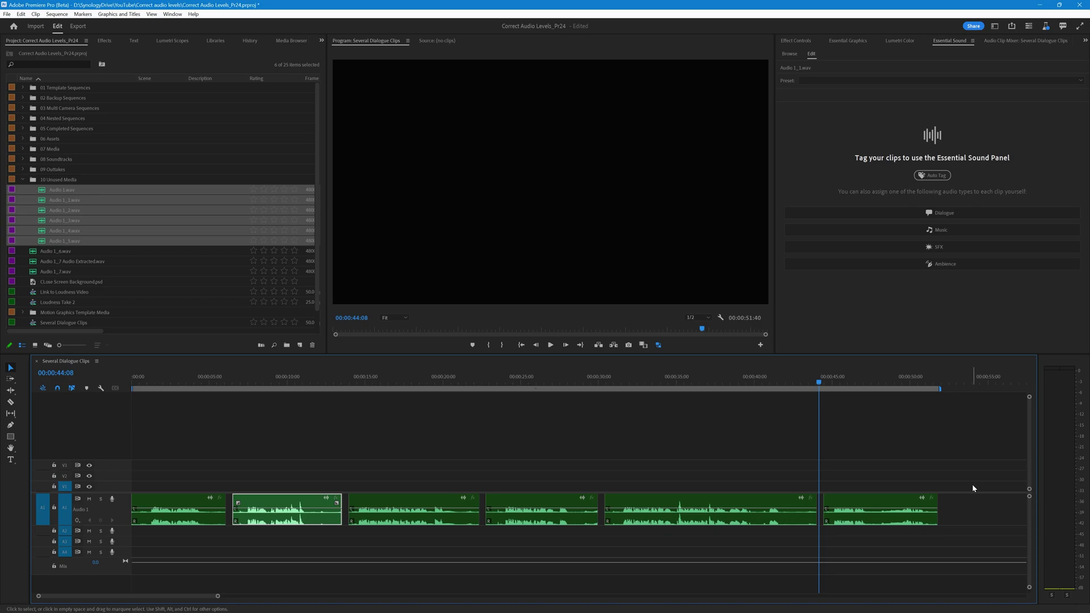
left_click_drag(981, 478, 184, 523)
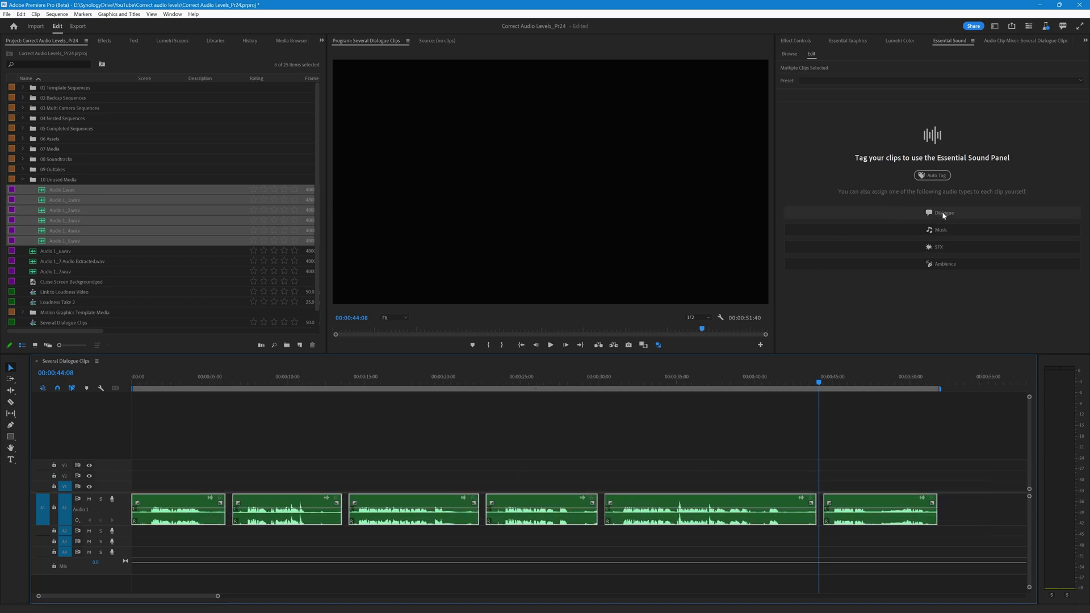
- Tag the selected clips as Dialogue and Auto-Match their loudness
left_click(944, 215)
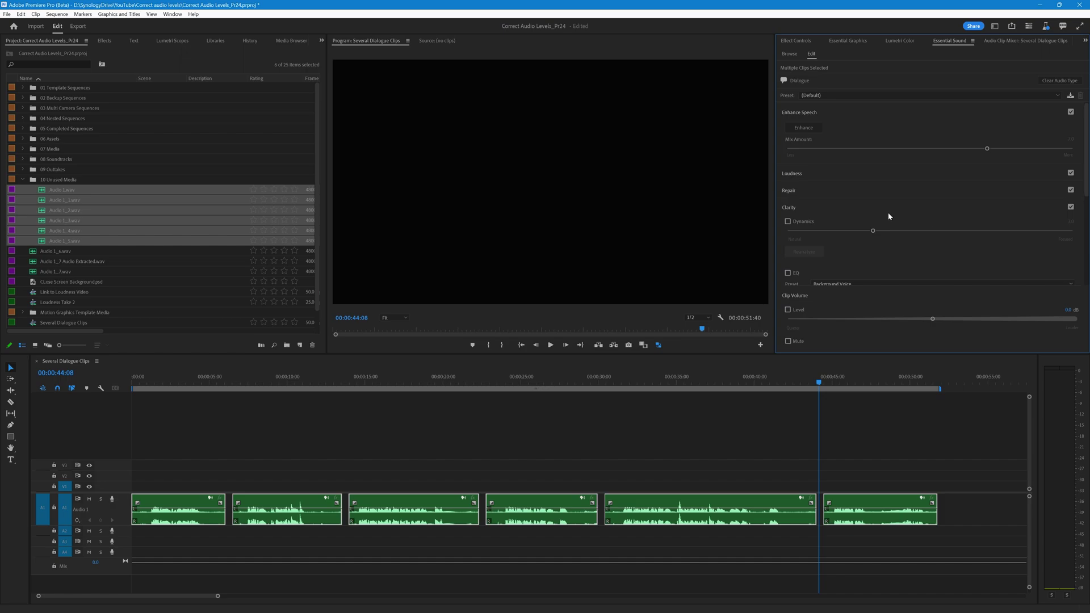
left_click(793, 174)
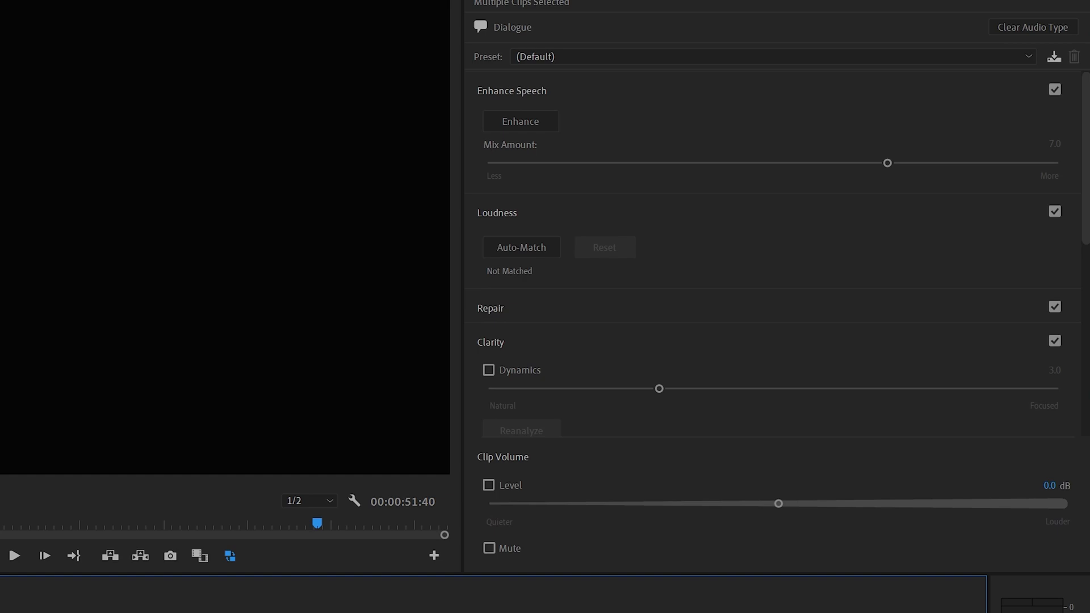
left_click(522, 248)
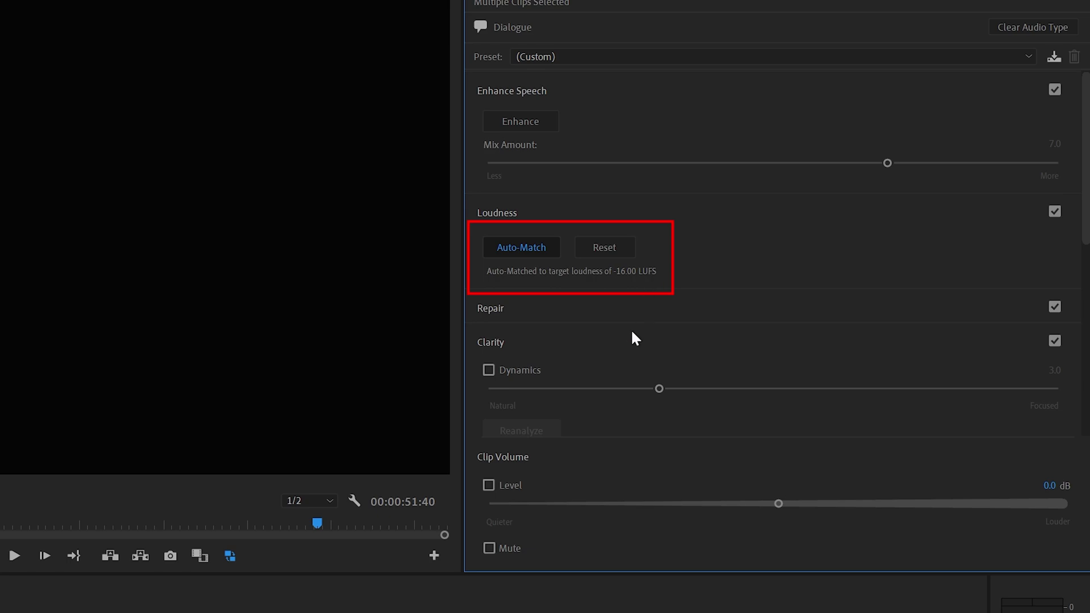
- Move the playhead around the sequence, ending near the start
left_click(548, 606)
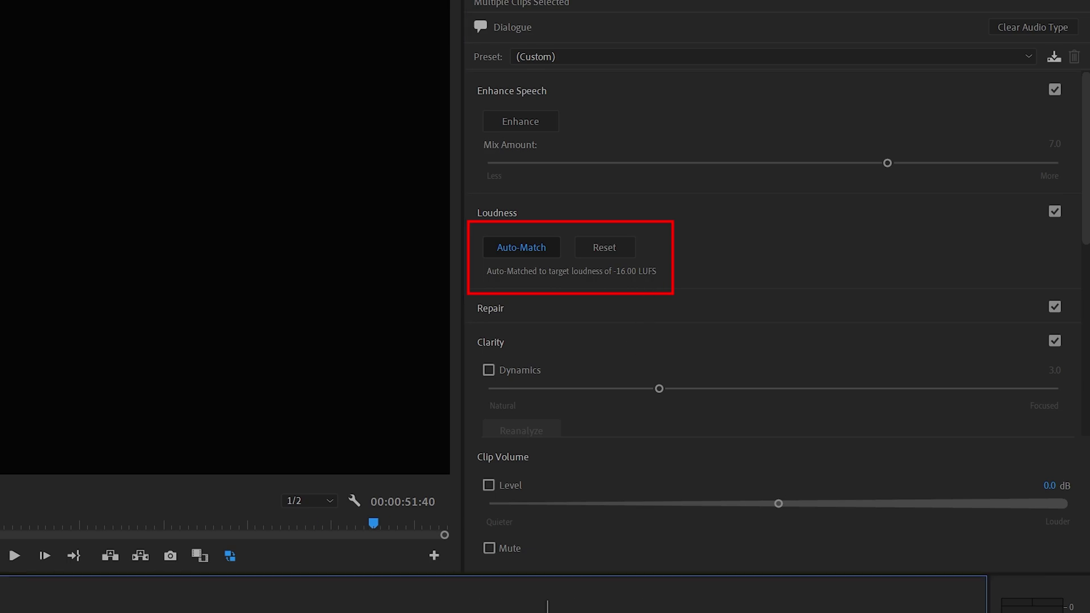
left_click(348, 606)
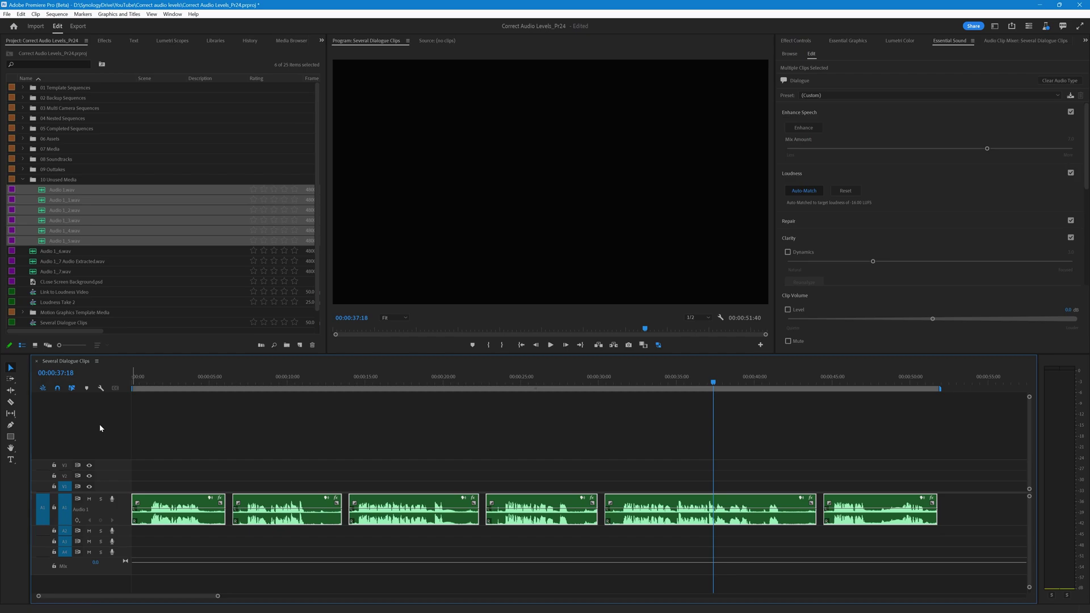
left_click(407, 379)
left_click(288, 380)
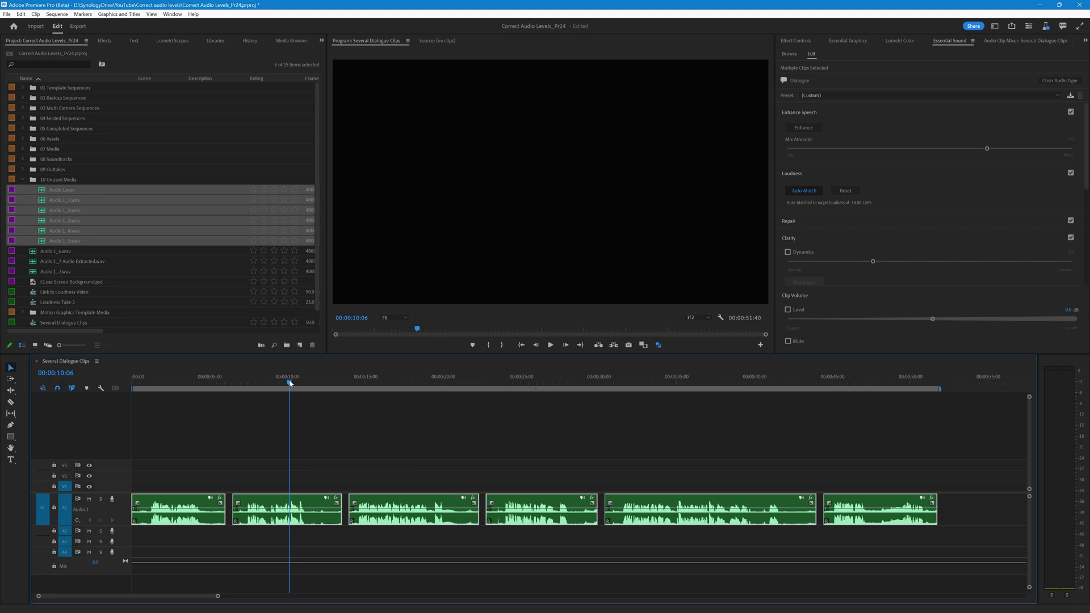
left_click(181, 381)
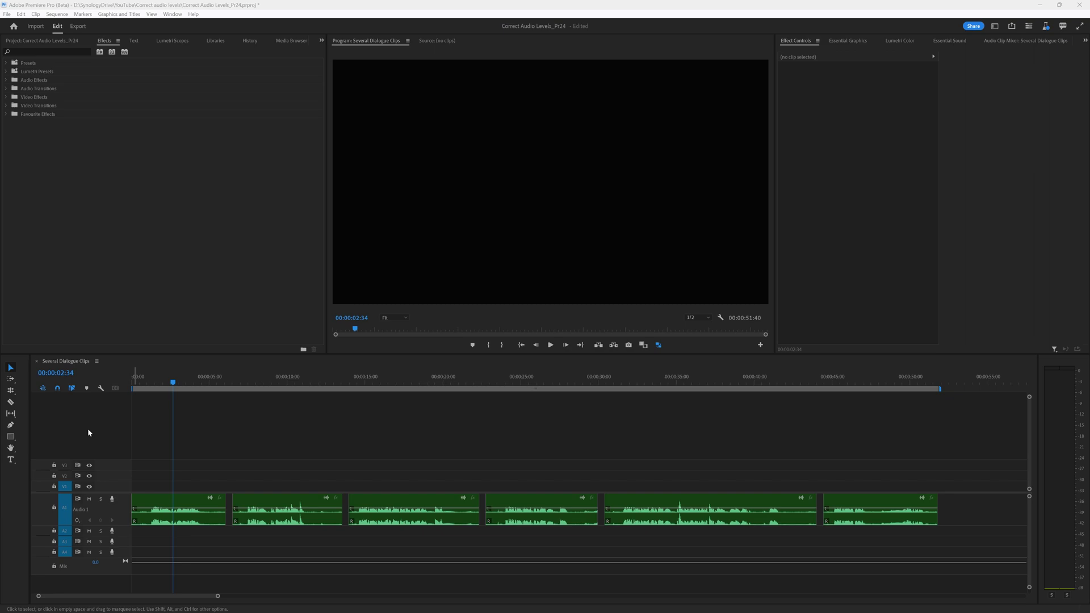
- Reselect the Audio 1 clips, tag them as Dialogue and expand the Loudness settings
left_click(89, 432)
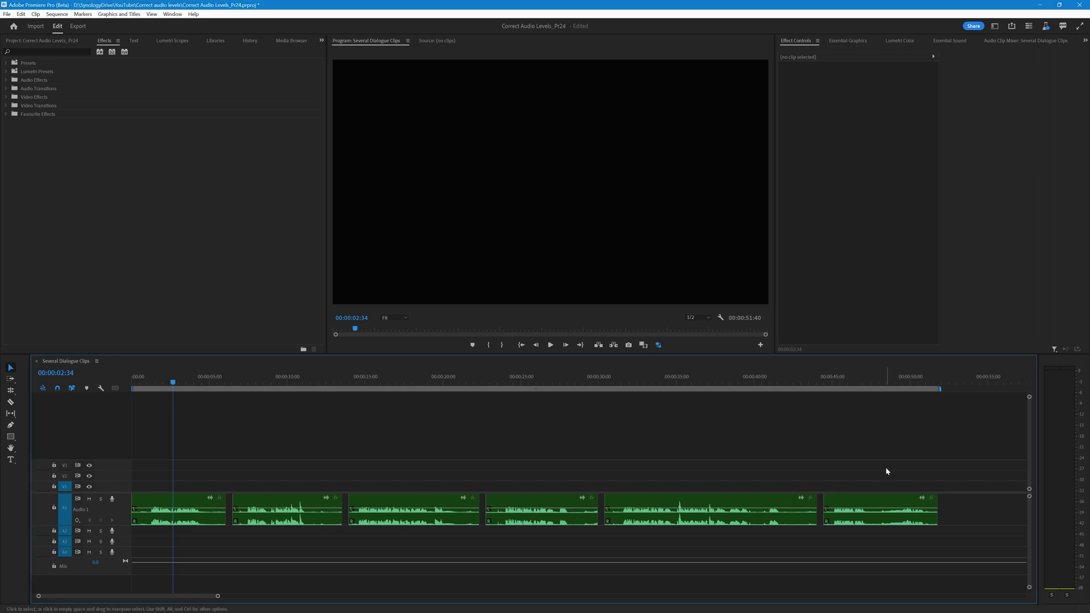
left_click_drag(897, 470, 196, 536)
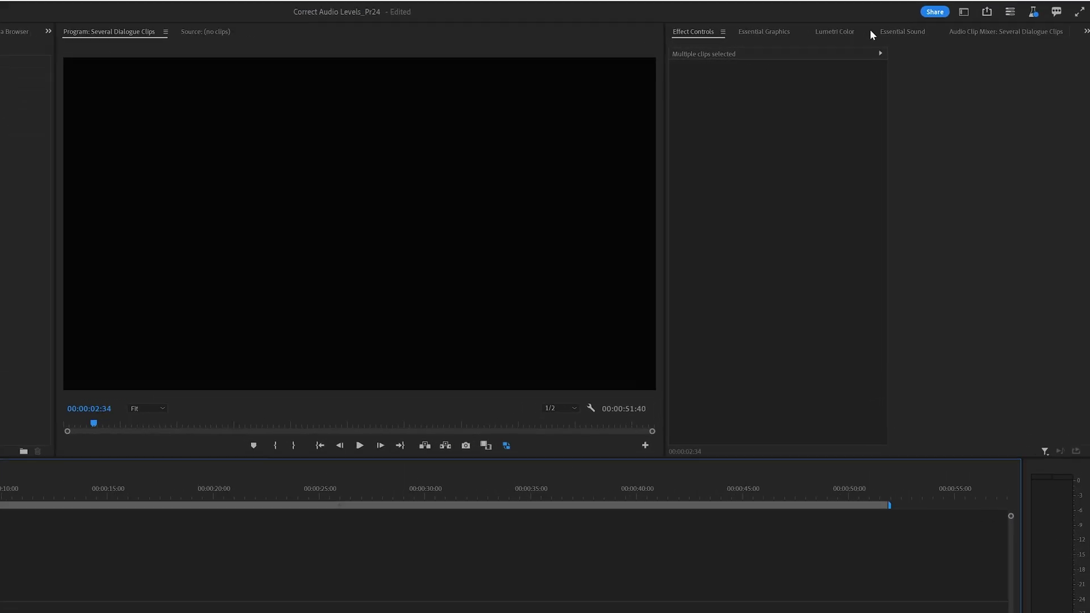
left_click(949, 40)
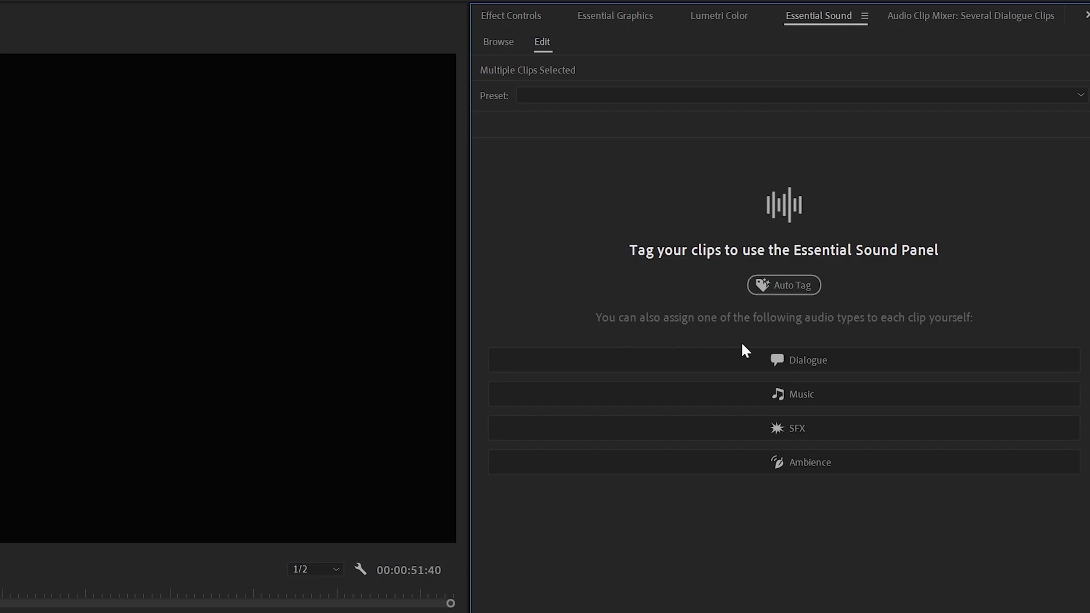
left_click(796, 358)
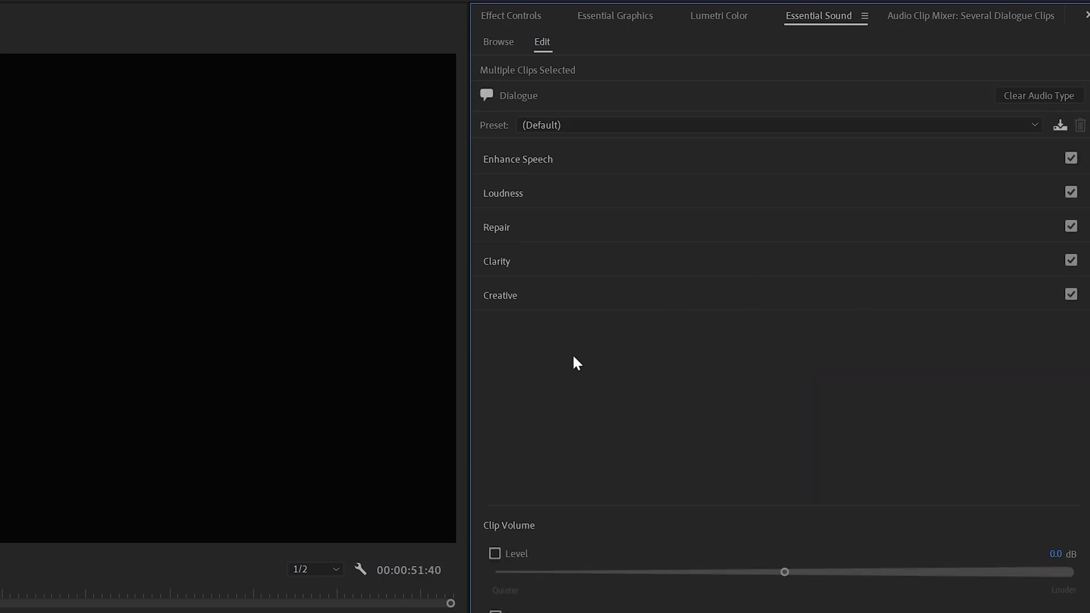
left_click(508, 193)
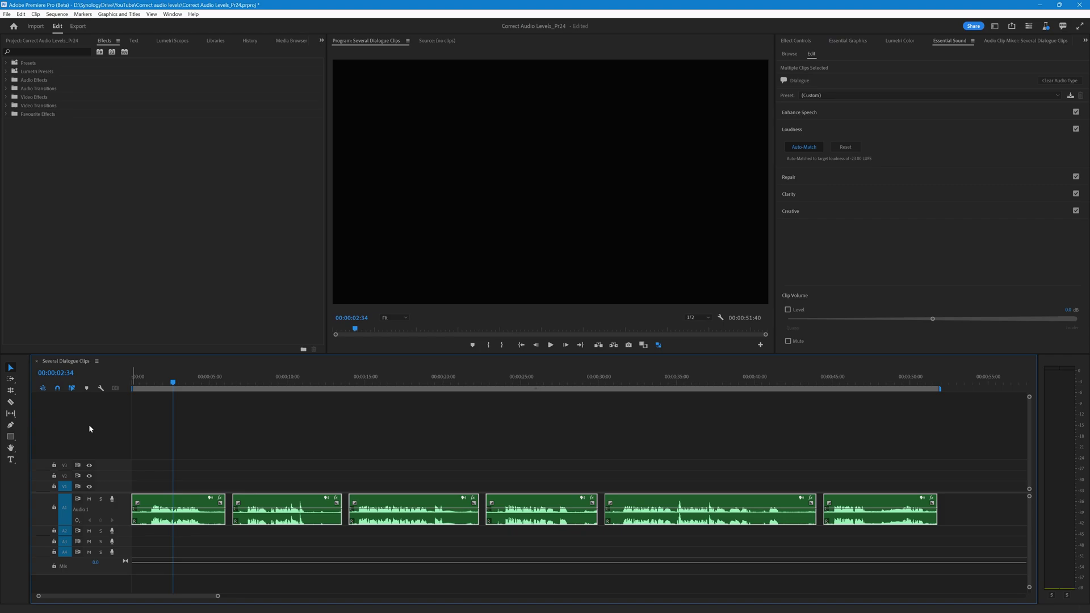
- Enable the Loudness Normalization effect in the Export settings
left_click(79, 27)
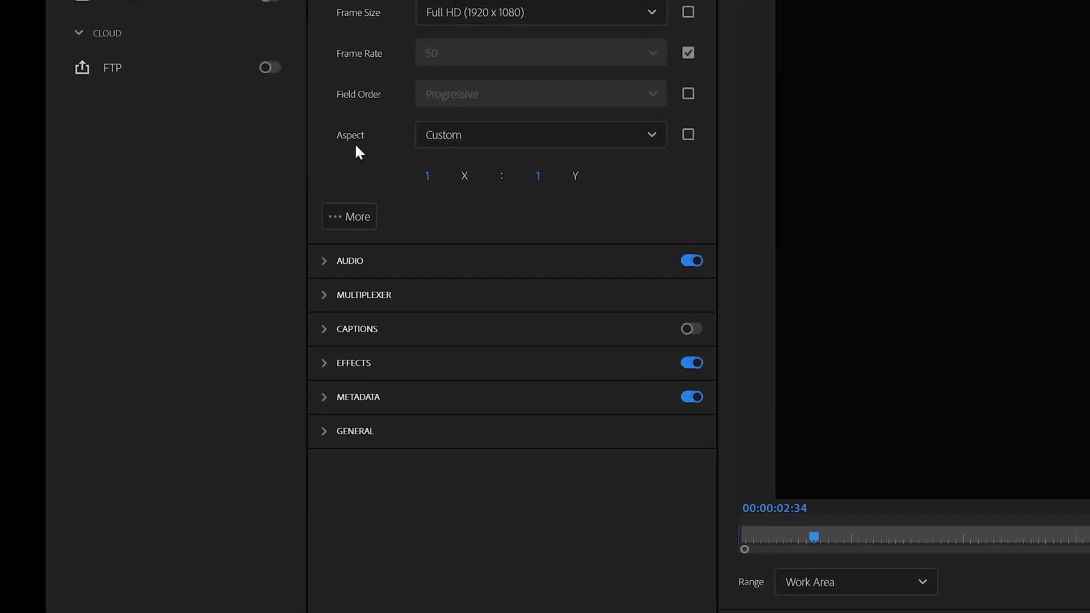
left_click(325, 364)
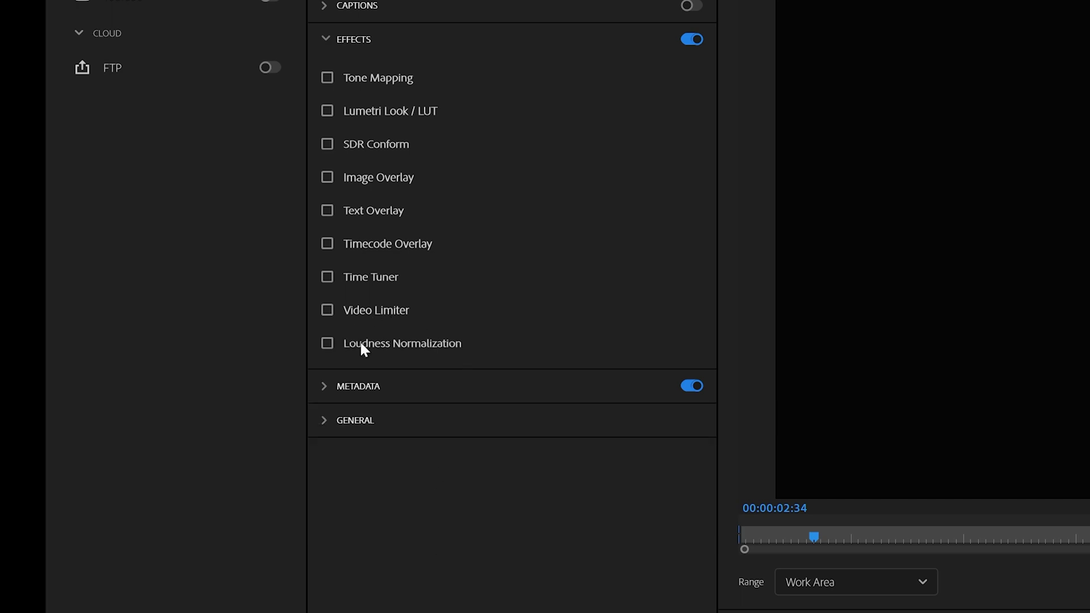
left_click(327, 345)
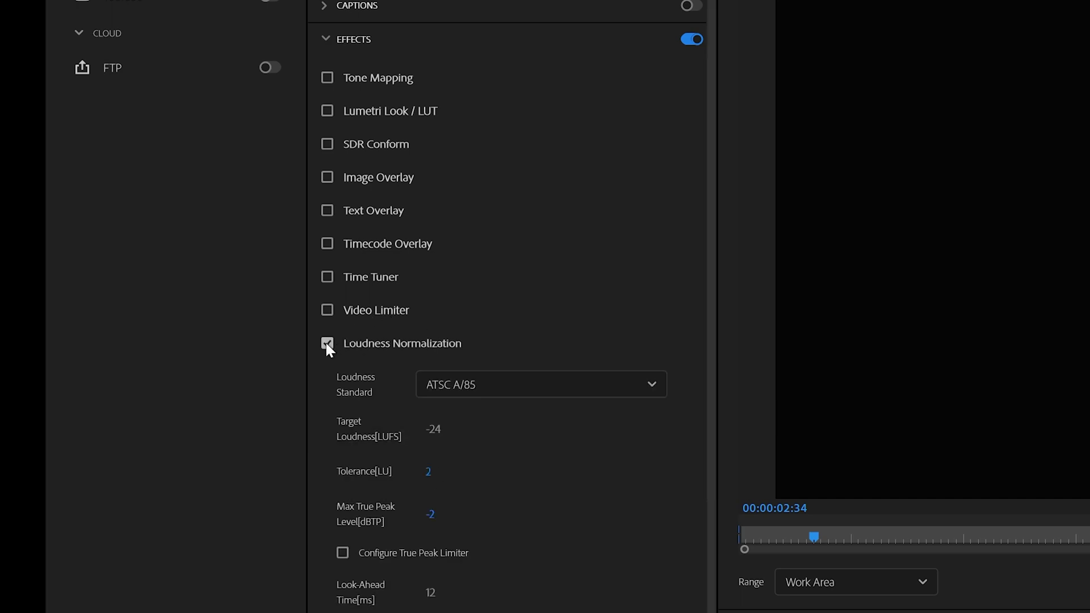
scroll(535, 511, "down", 2)
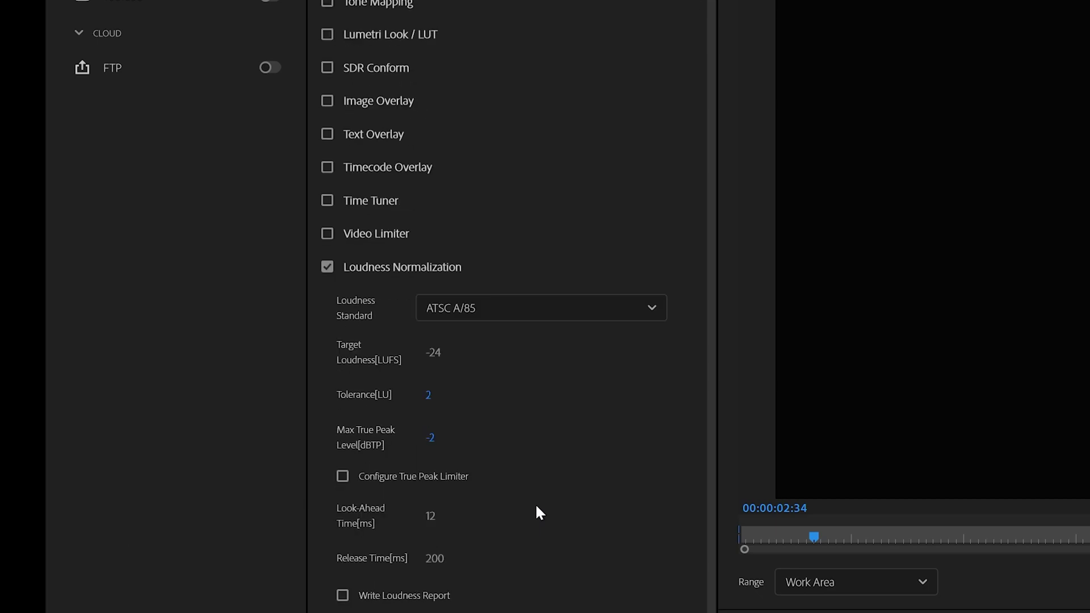
- Set the loudness standard to ITU BS.1770-3 with a -16 LUFS target
left_click(505, 316)
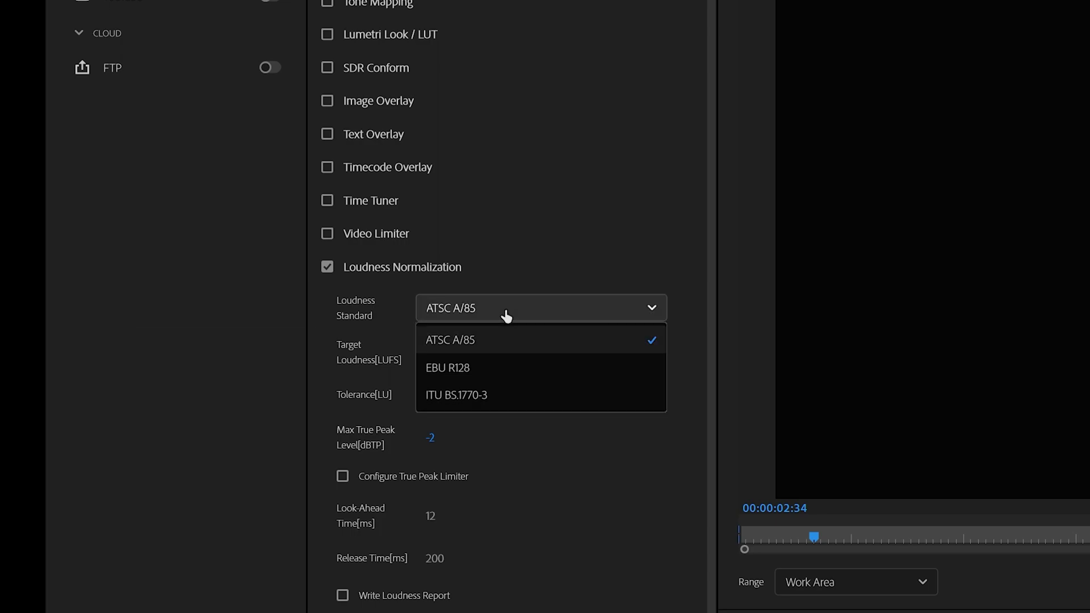
left_click(461, 395)
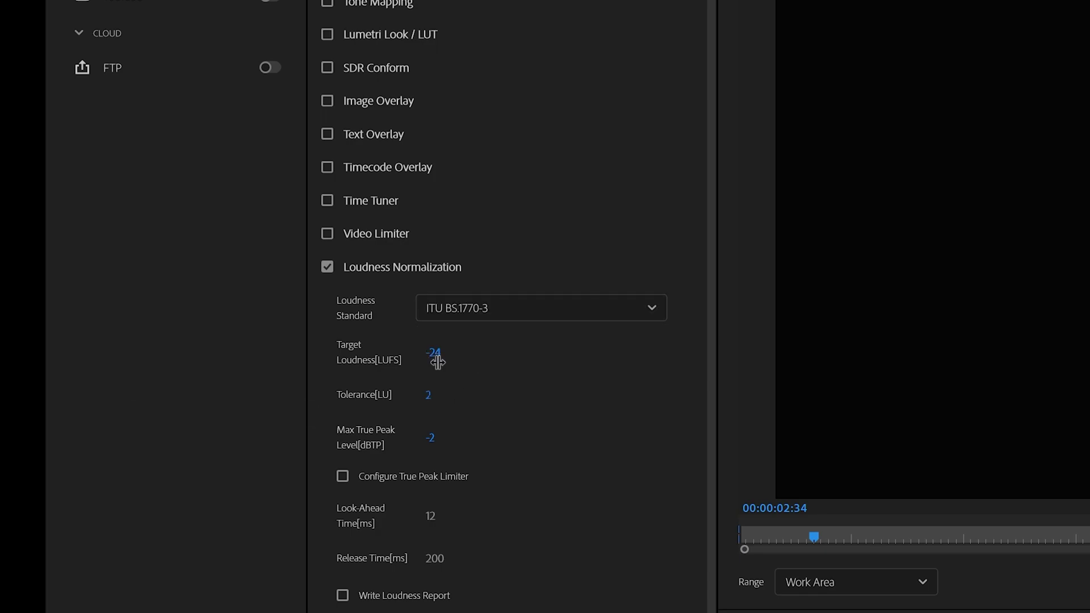
left_click(435, 354)
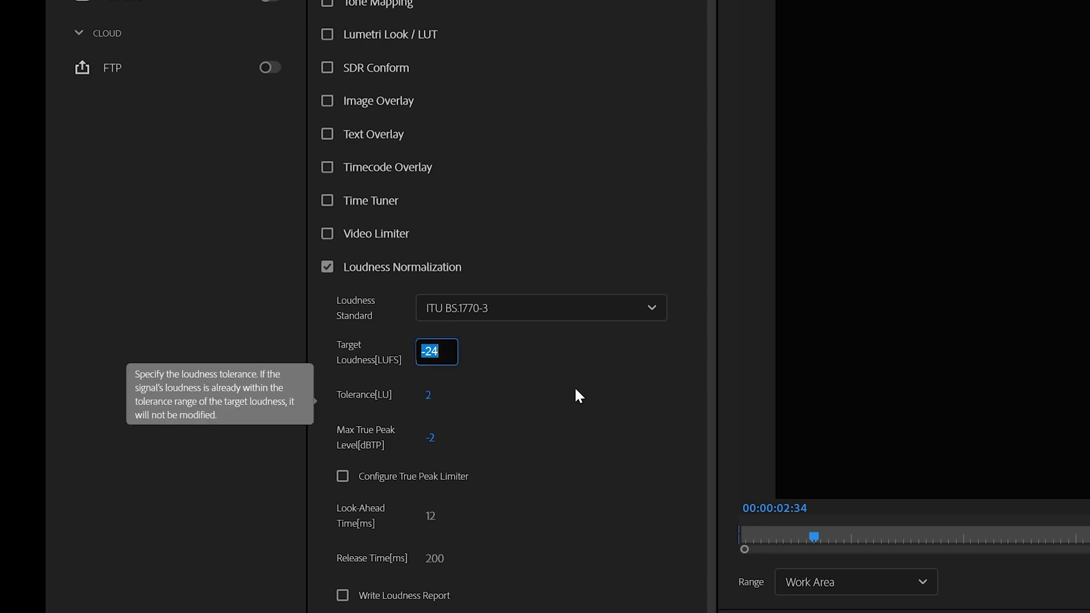
type("-16")
left_click(576, 391)
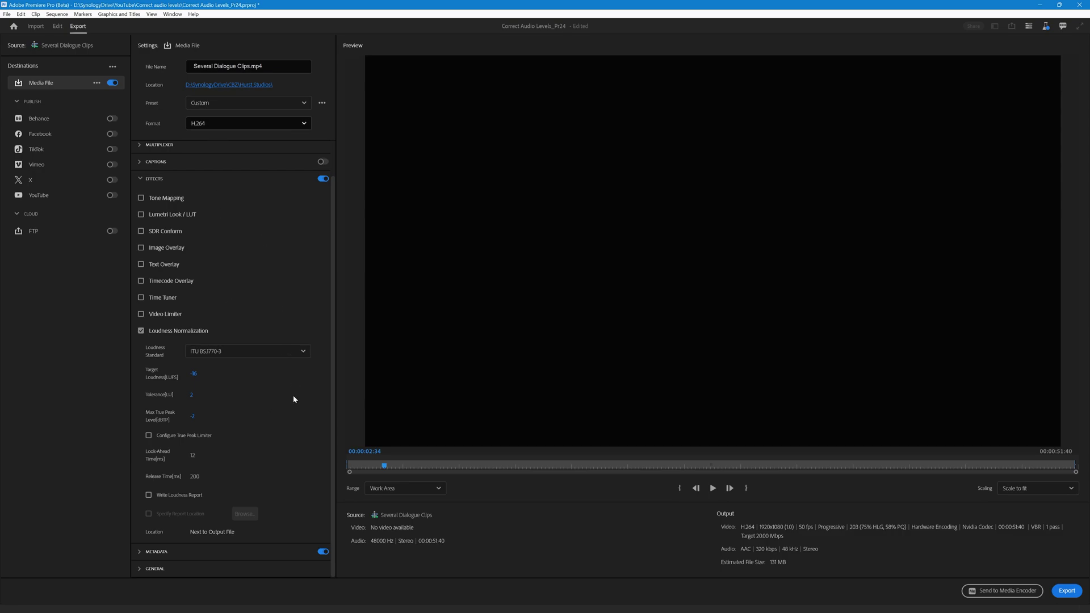
mouse_move(293, 410)
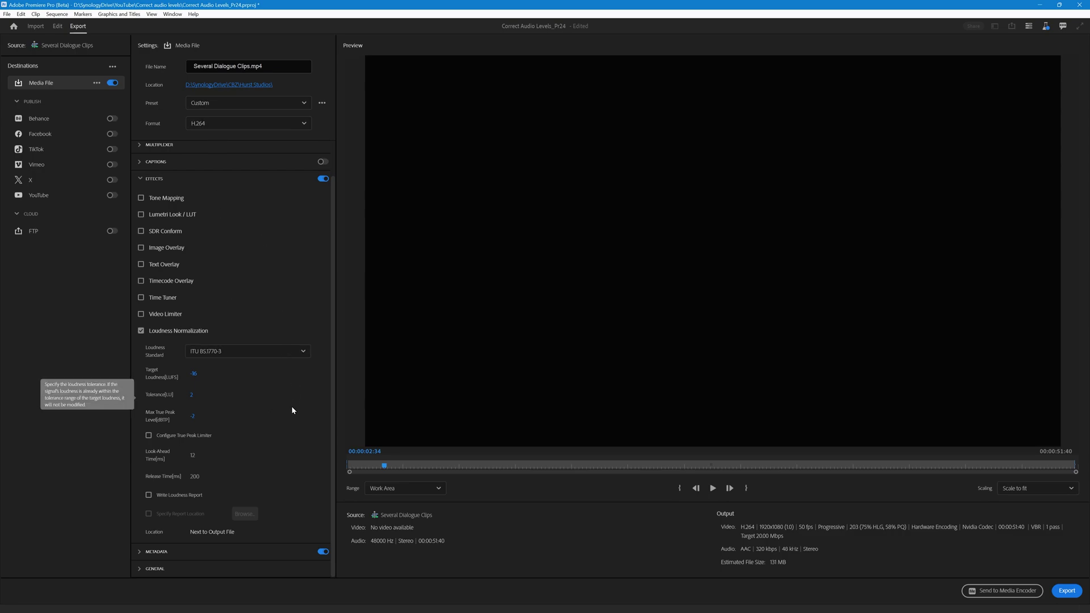